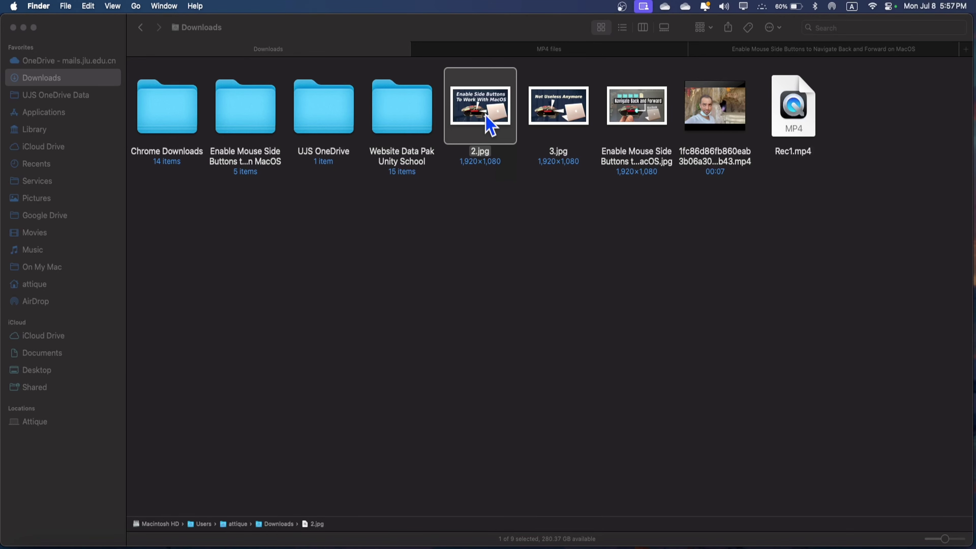
Step: Quick Look the 2.jpg and Enable Mouse Side Buttons thumbnails, then bring Chrome forward
key("space")
key("Right")
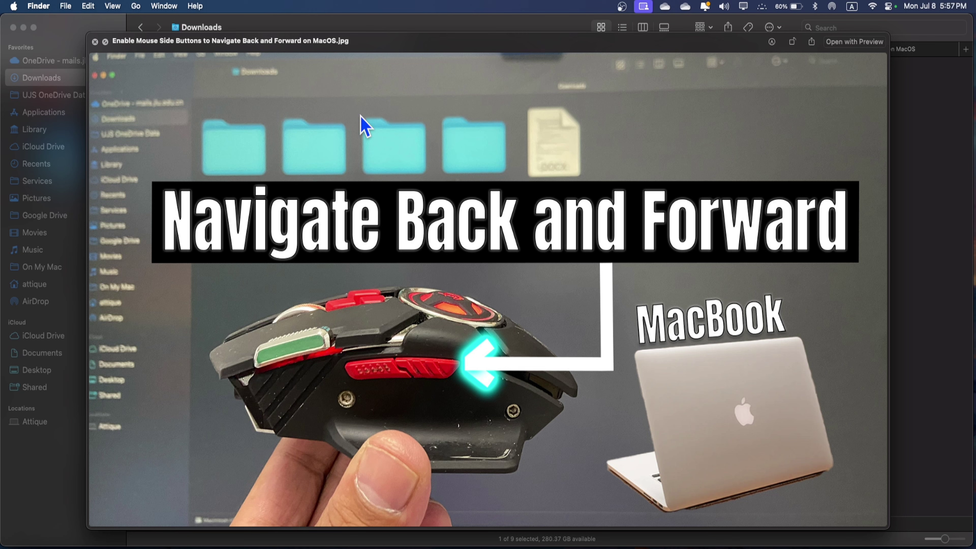
left_click(96, 41)
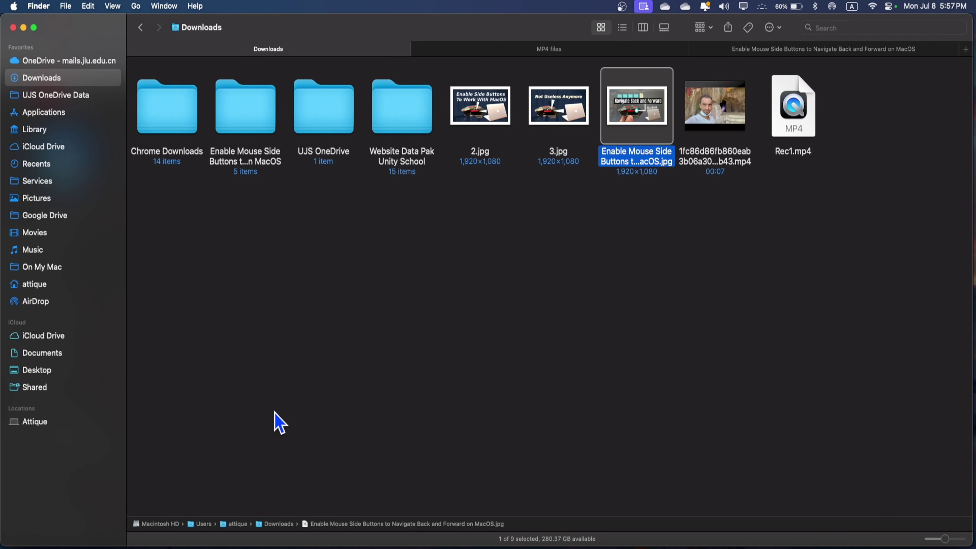
left_click(273, 546)
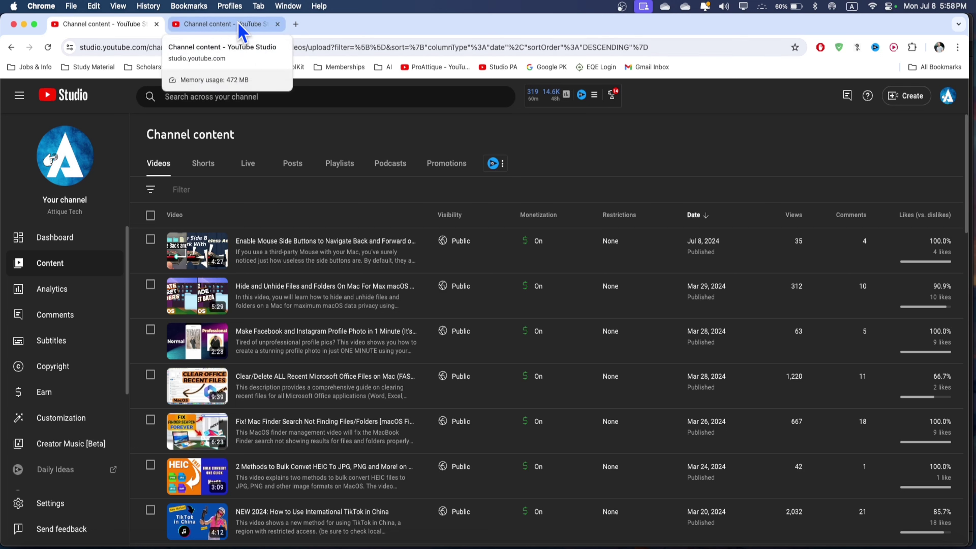
Step: Upload the 1fc86d86fb860eab3b06a30dbd22fb43 video and glance at its auto-generated thumbnail choices
left_click(242, 28)
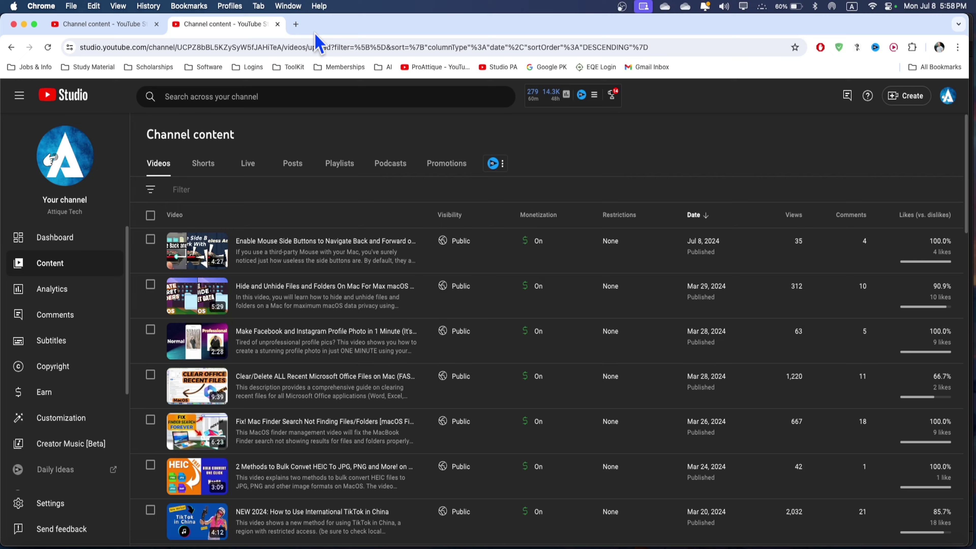
left_click(485, 375)
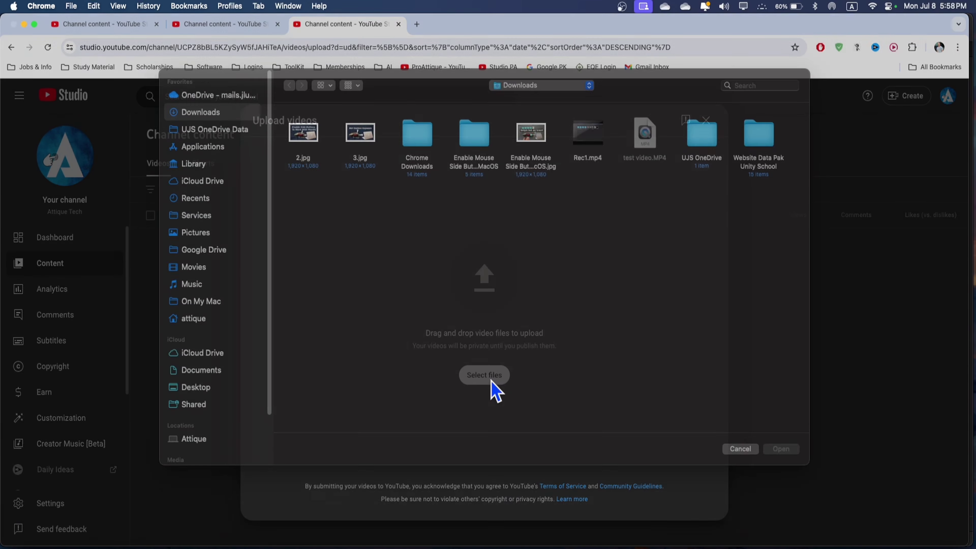
key("Escape")
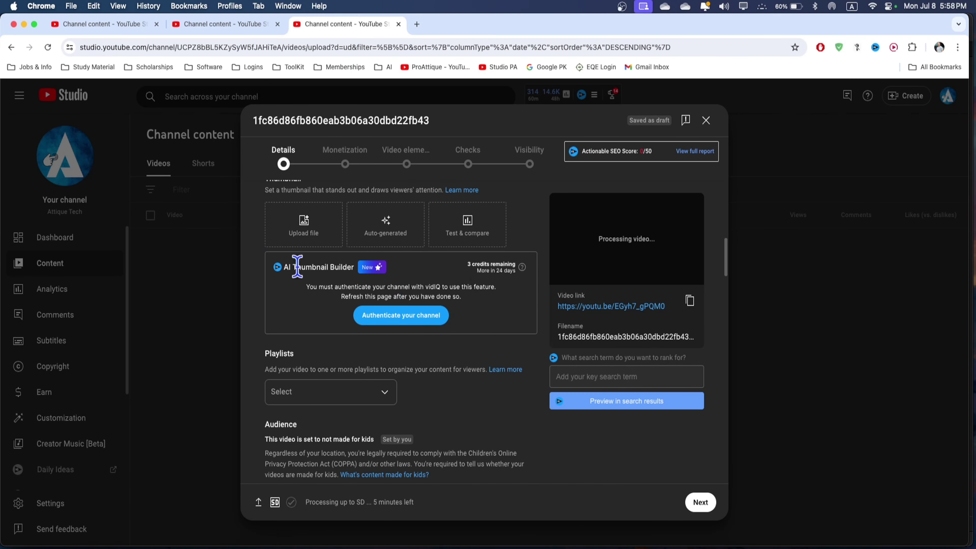
scroll(308, 250, "up", 3)
scroll(327, 224, "up", 4)
scroll(330, 269, "down", 7)
scroll(334, 302, "up", 4)
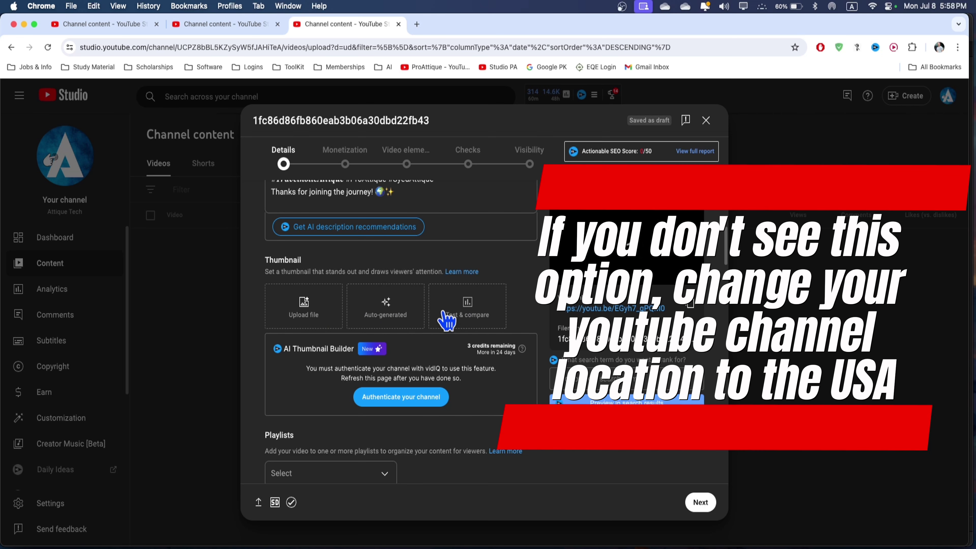
left_click(383, 319)
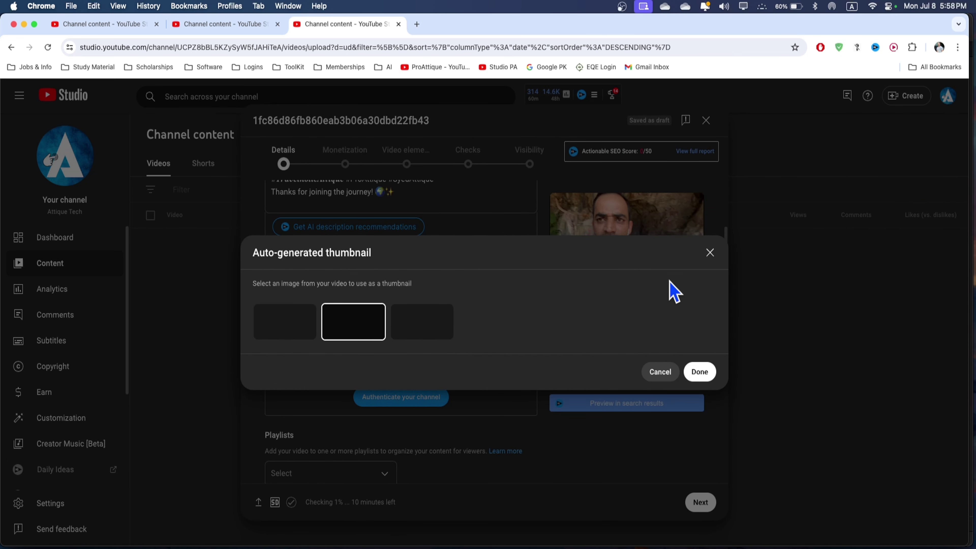
left_click(711, 254)
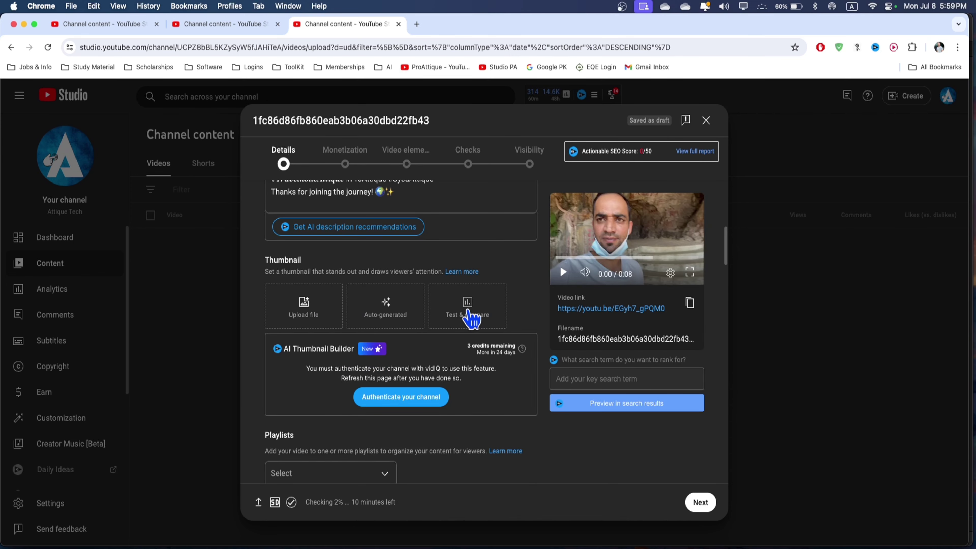
Step: Load 2.jpg, 3.jpg and the Navigate Back and Forward image into the Test & compare slots
left_click(470, 317)
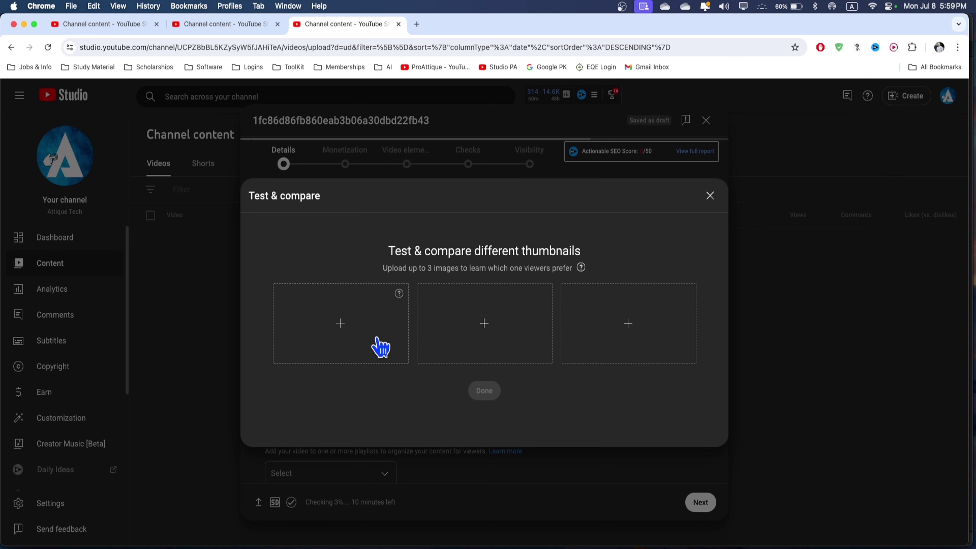
left_click(349, 337)
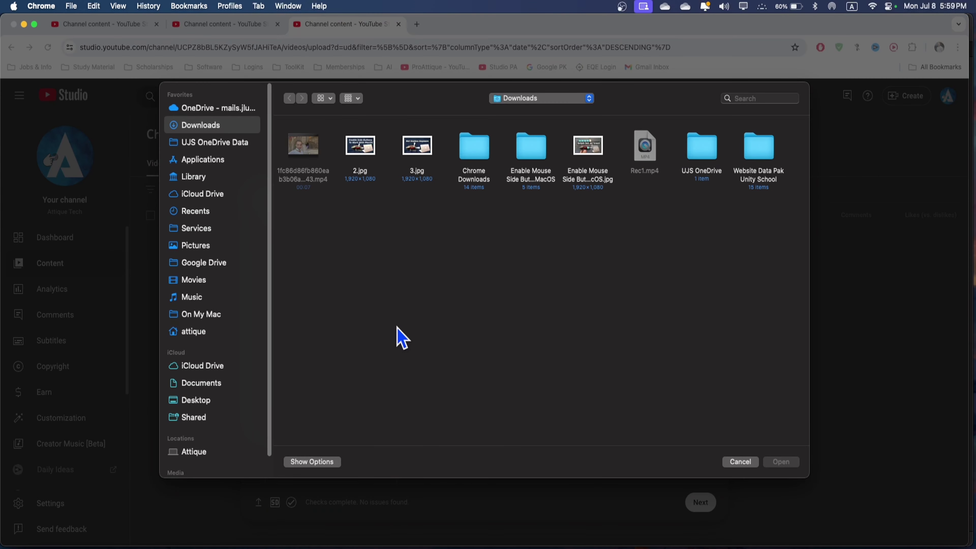
left_click(361, 162)
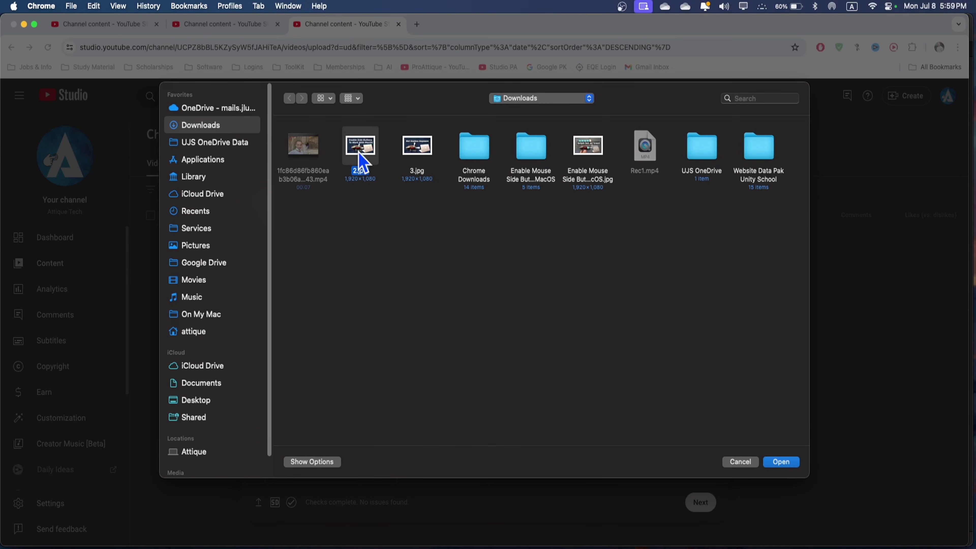
left_click(781, 462)
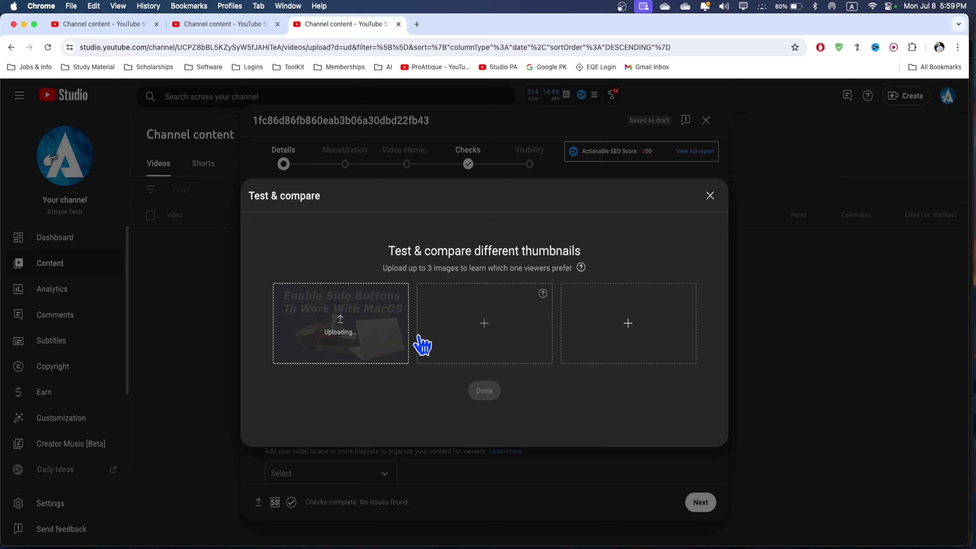
left_click(482, 338)
double_click(422, 158)
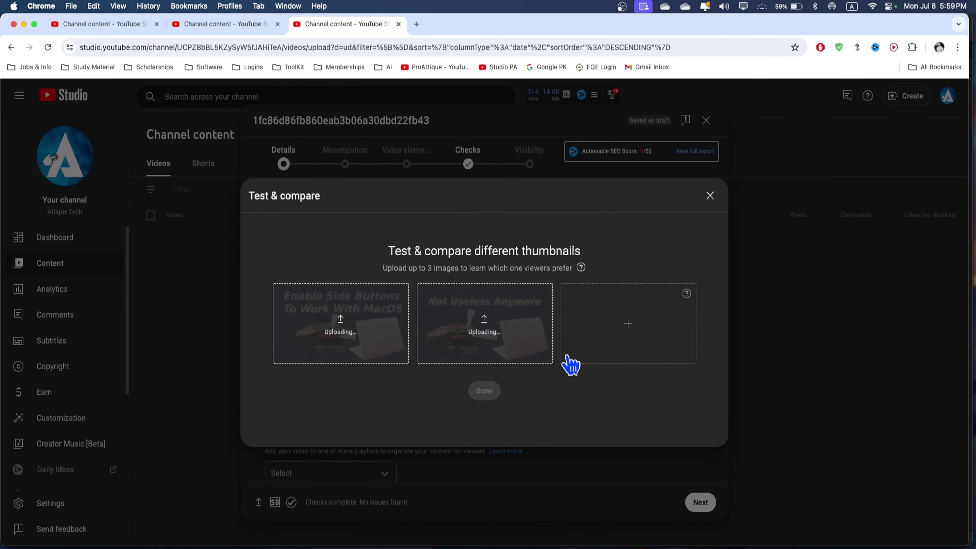
left_click(621, 334)
double_click(599, 146)
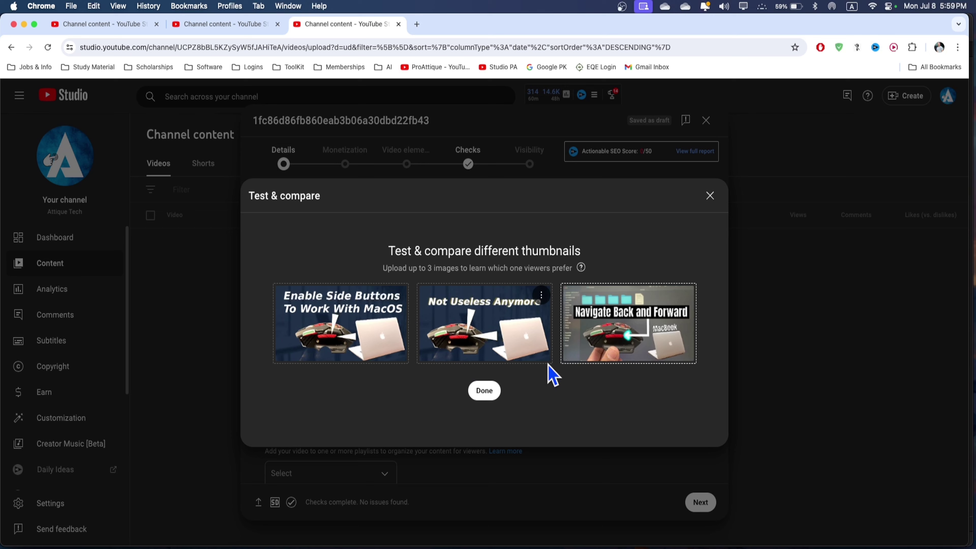
left_click(491, 390)
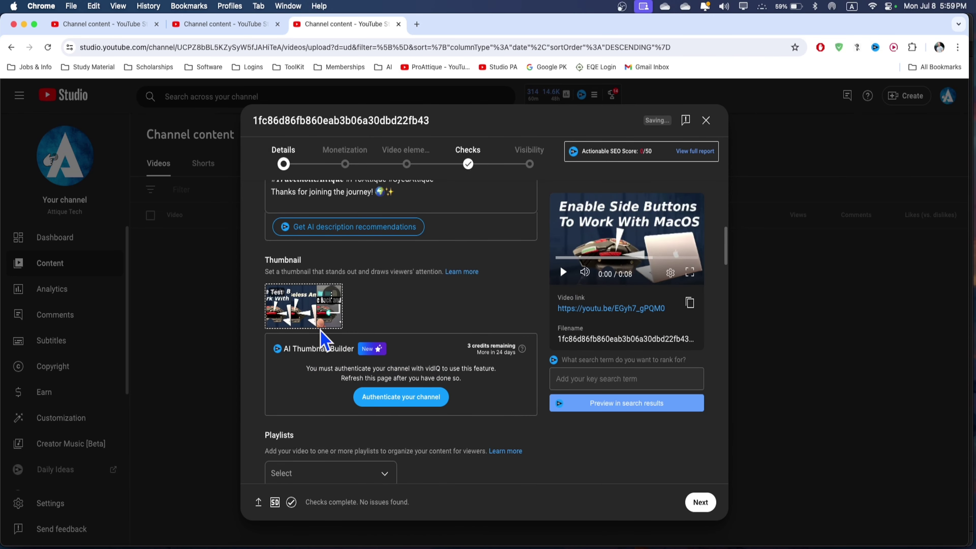
Step: Save and close the draft video's details
scroll(414, 348, "down", 5)
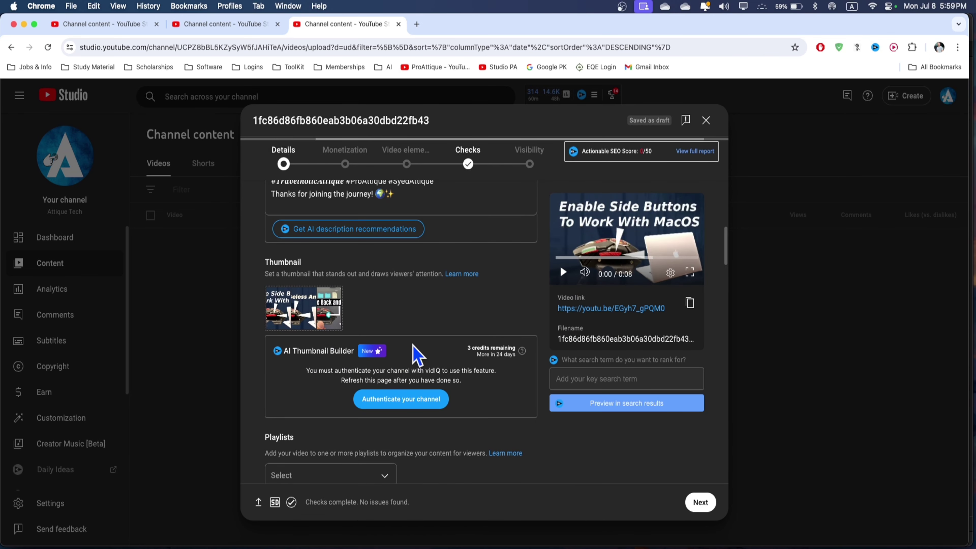
scroll(449, 323, "up", 4)
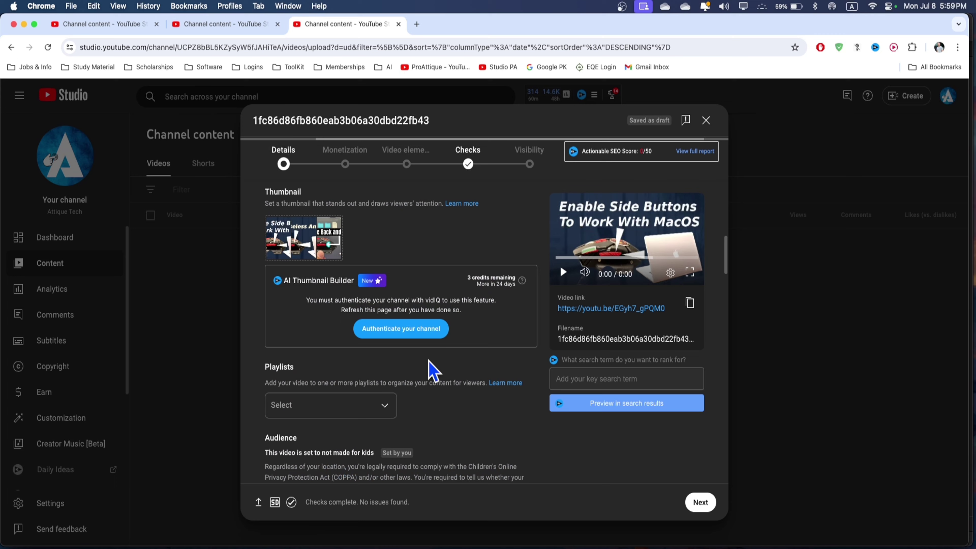
scroll(401, 379, "up", 5)
scroll(429, 381, "down", 10)
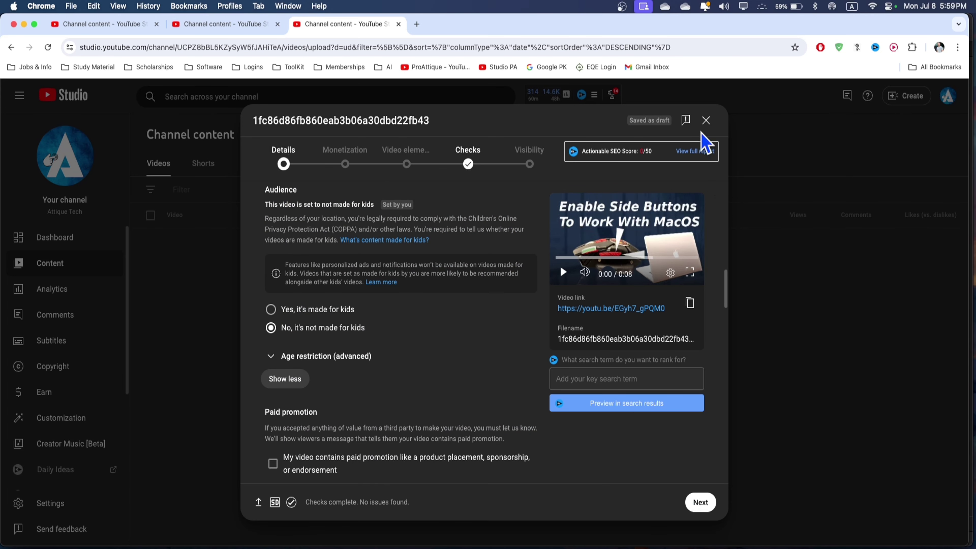
left_click(706, 121)
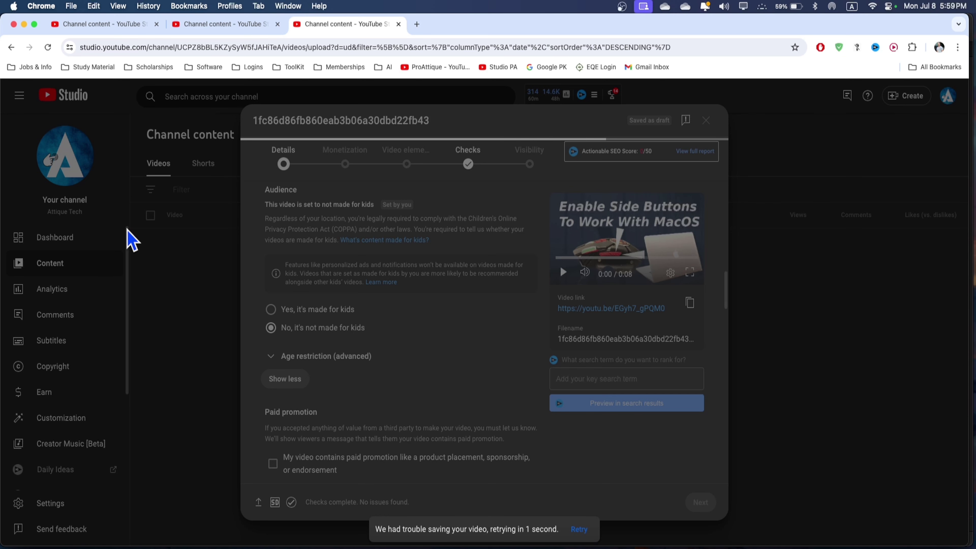
Step: Open the Enable Mouse Side Buttons video's details and view its thumbnail test report
left_click(210, 32)
mouse_move(245, 262)
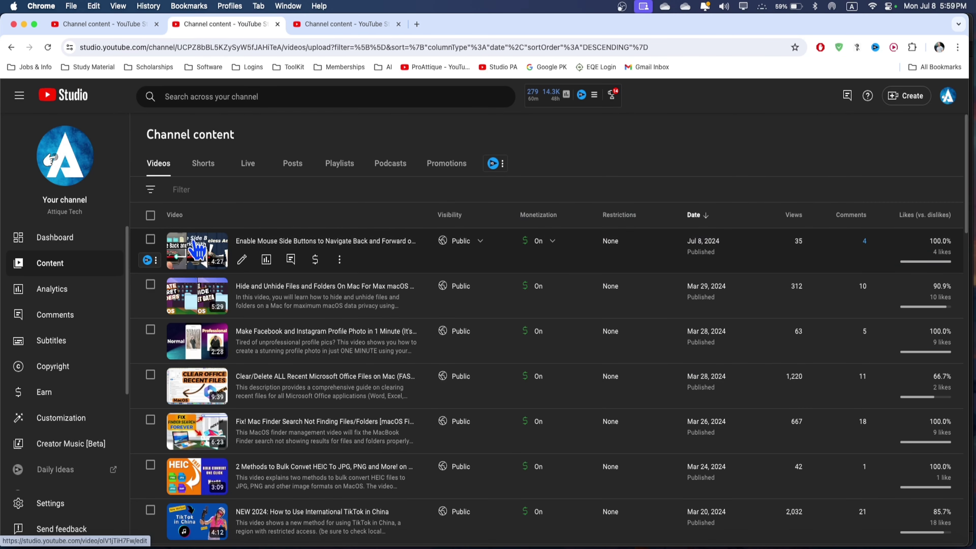
left_click(243, 261)
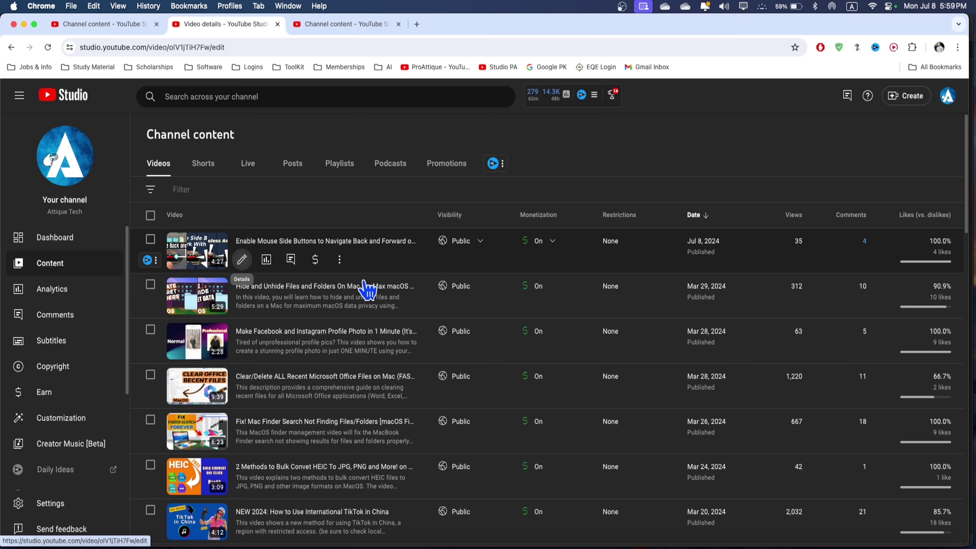
scroll(269, 346, "down", 10)
left_click(211, 410)
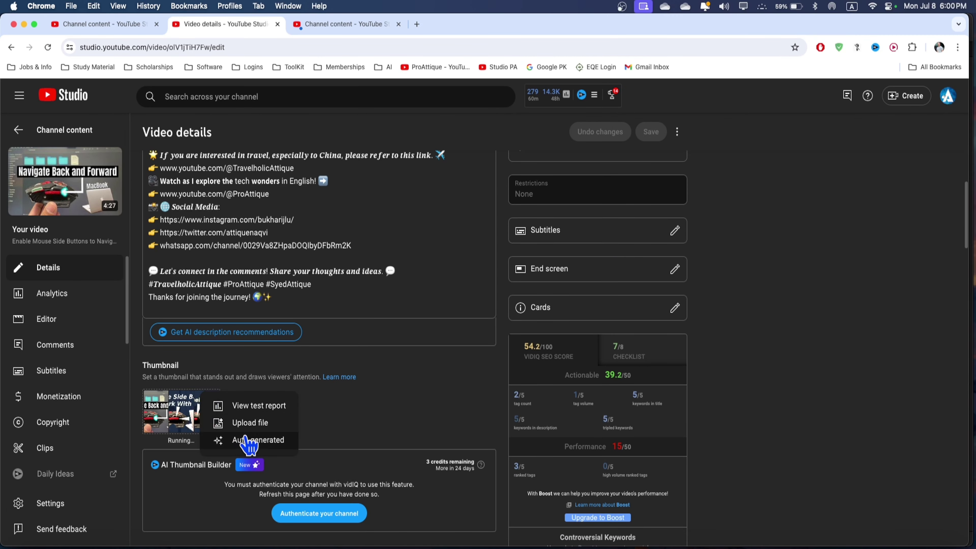
left_click(260, 406)
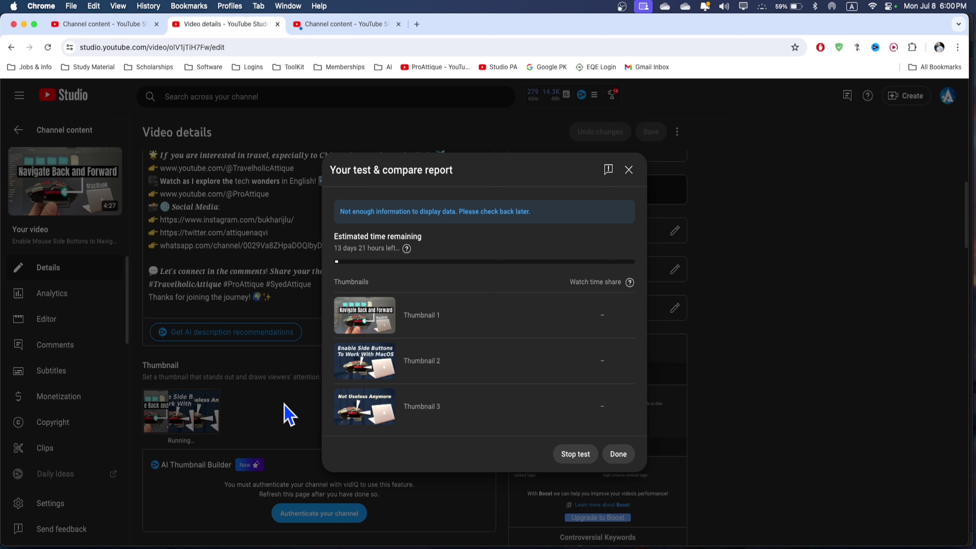
mouse_move(459, 400)
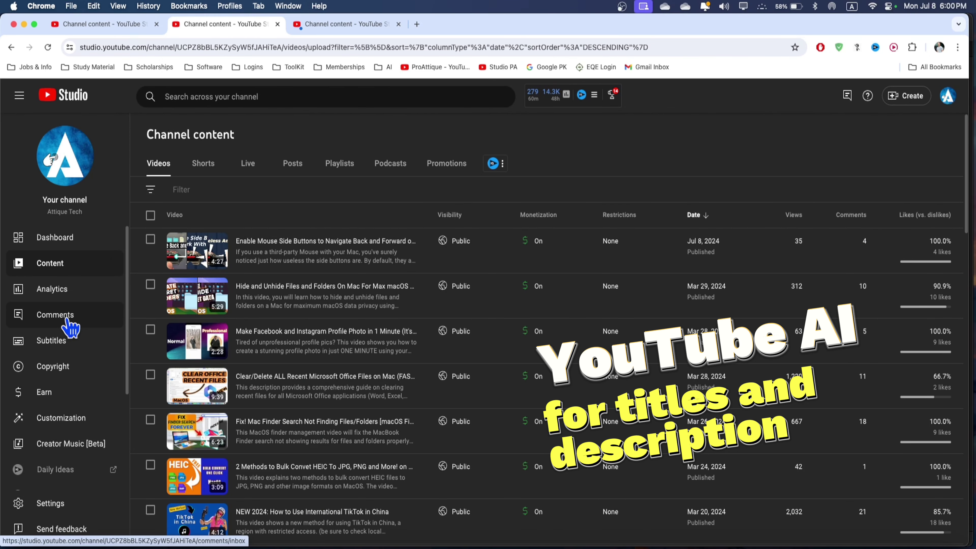
Step: Search Analytics Inspiration for 'macos side buttons for external mouse'
left_click(57, 294)
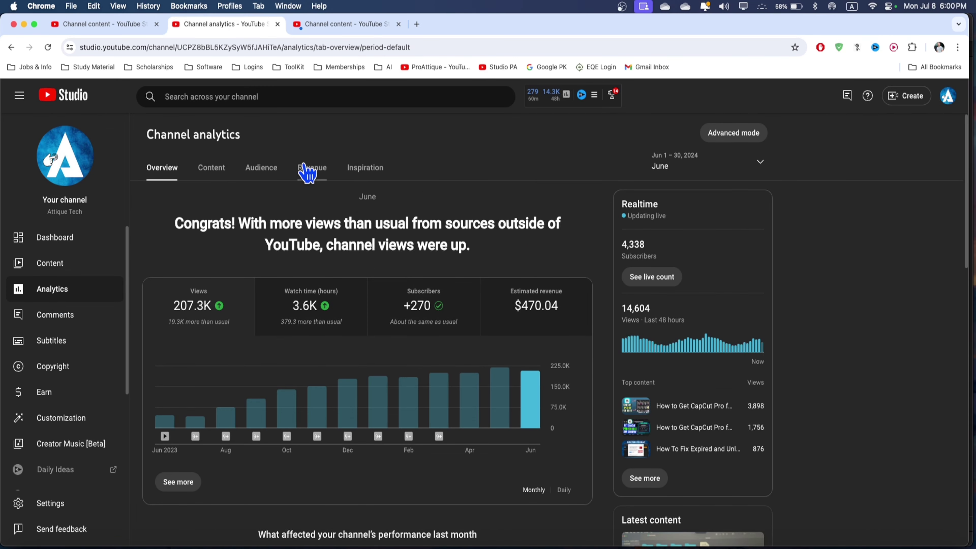
left_click(368, 167)
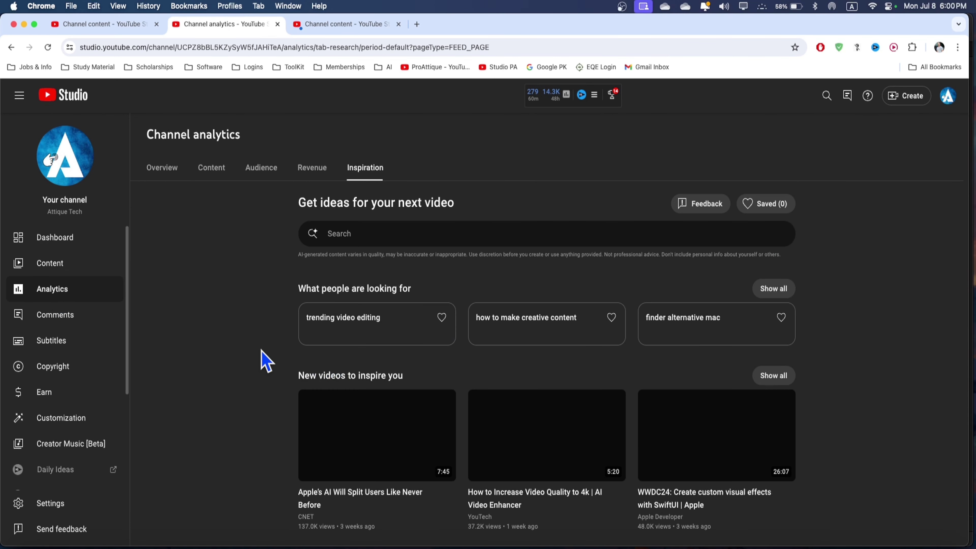
left_click(377, 232)
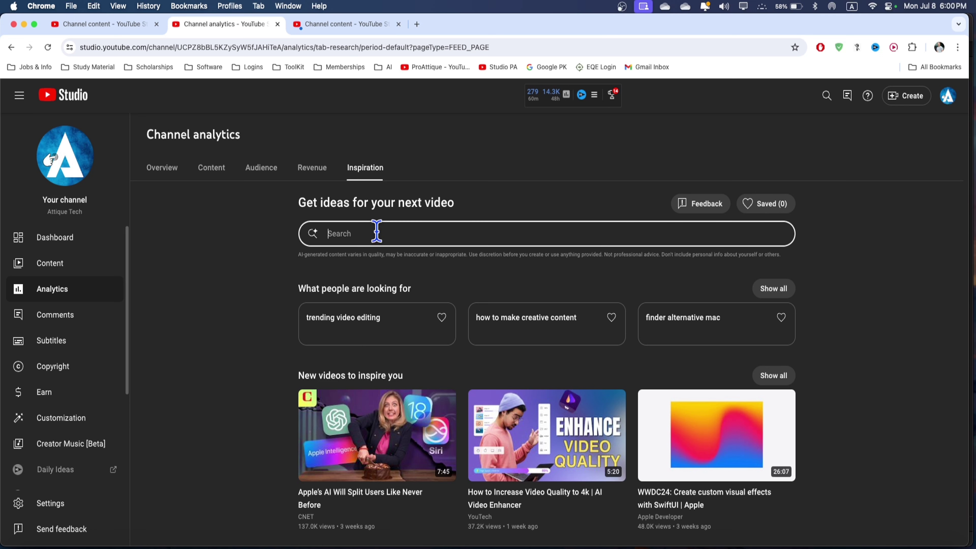
type("macos side buttons for ex")
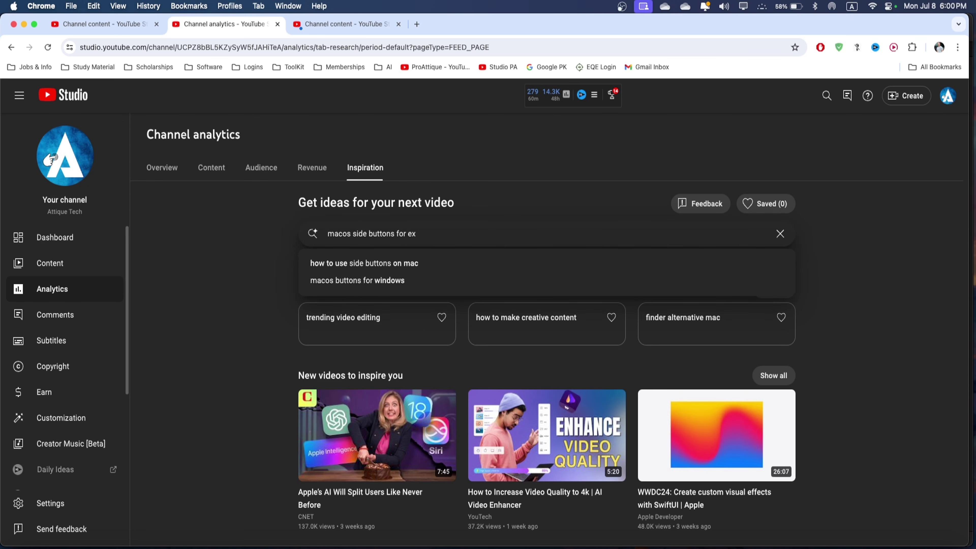
type("ternal mouse")
key("Return")
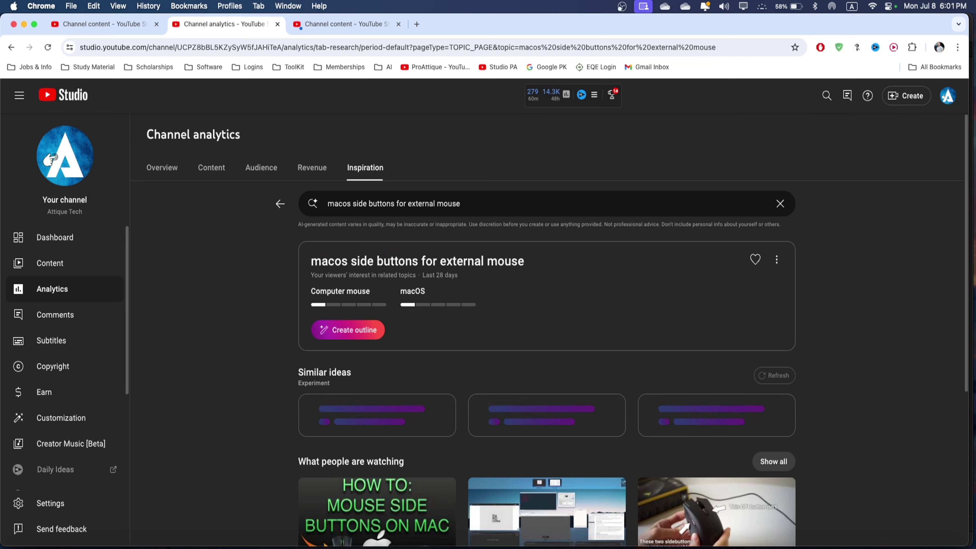
Step: Review the similar ideas and top searches, then select the topic title text
scroll(545, 264, "down", 2)
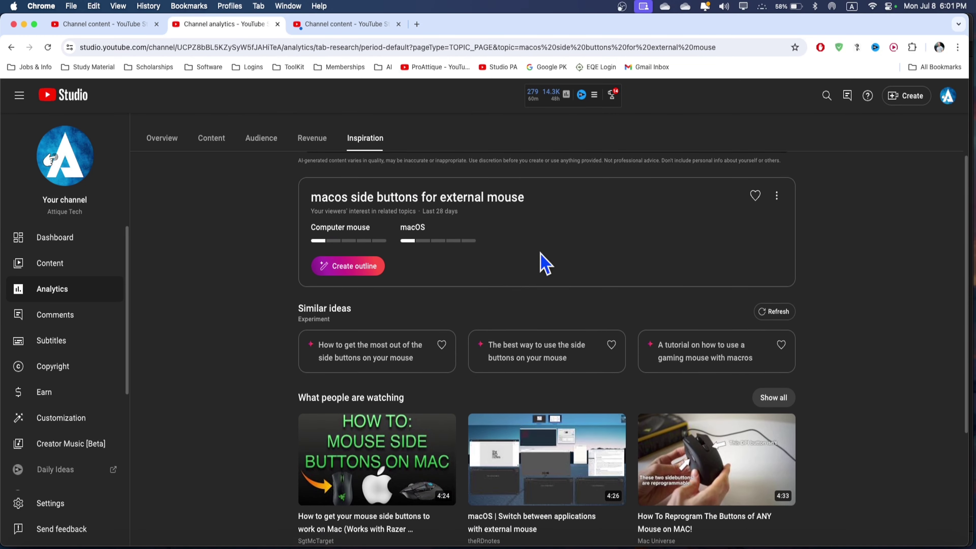
scroll(530, 277, "up", 2)
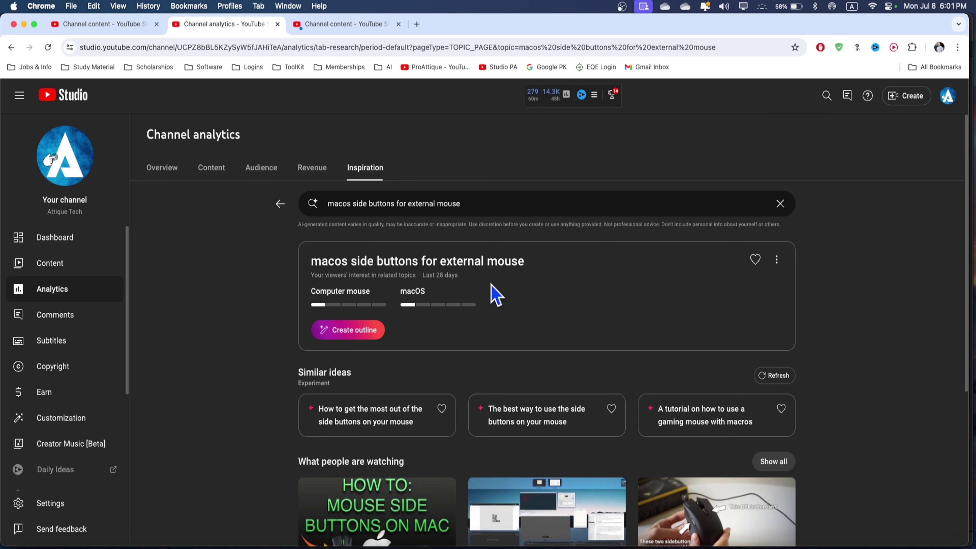
scroll(496, 295, "down", 1)
scroll(423, 250, "down", 10)
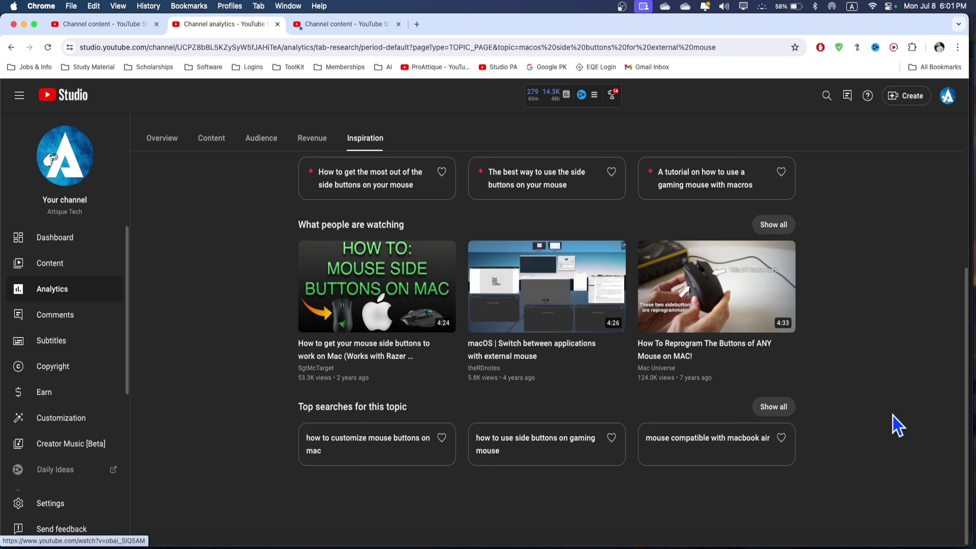
scroll(538, 380, "up", 3)
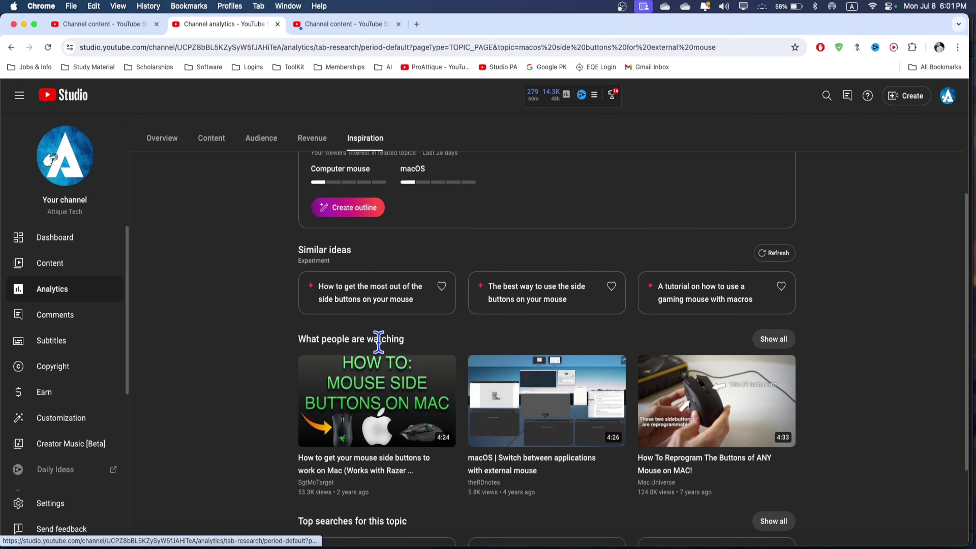
scroll(392, 252, "up", 2)
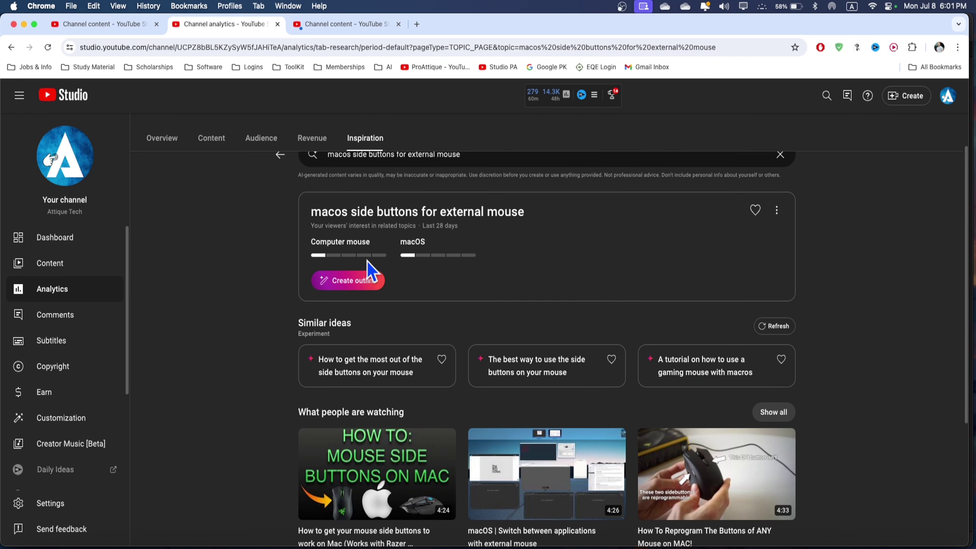
left_click_drag(313, 209, 577, 219)
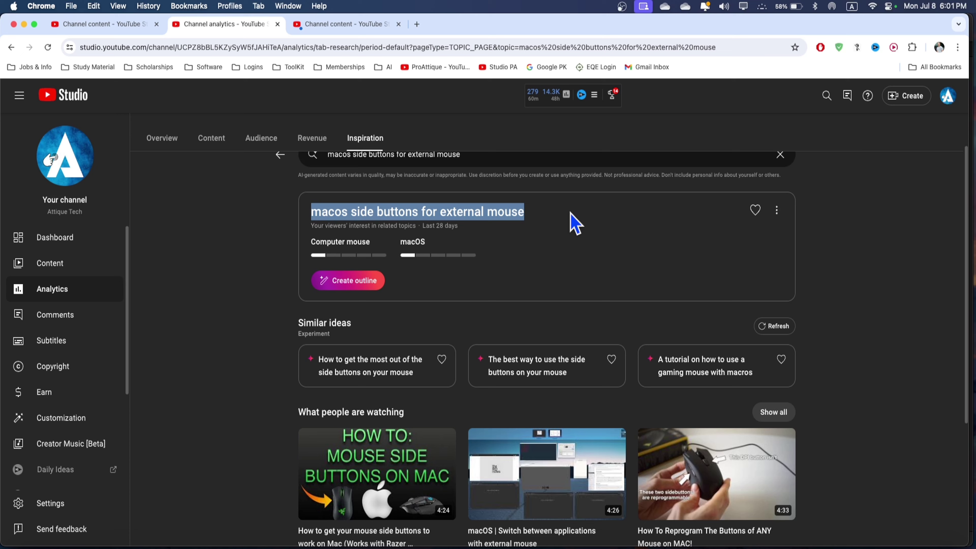
Step: Generate the AI outline for the topic and copy it
left_click(365, 283)
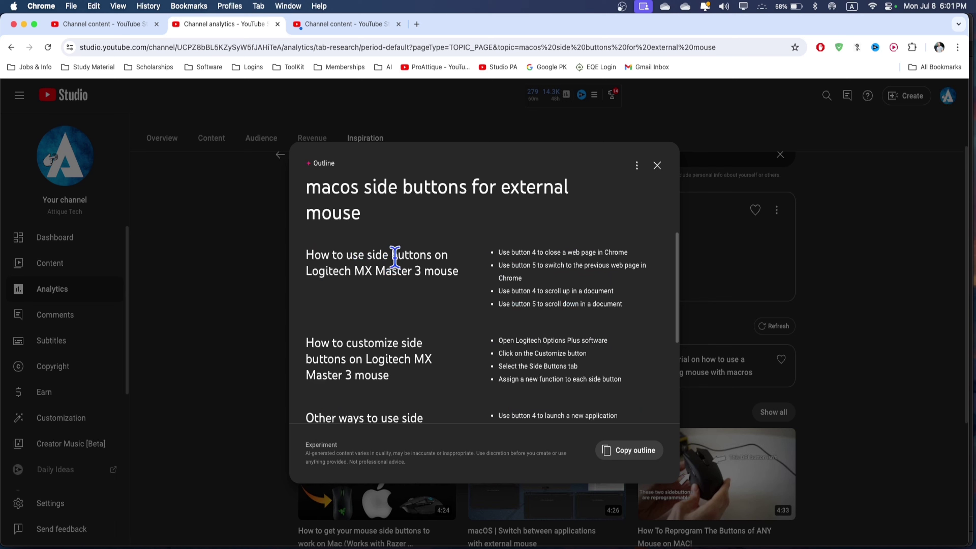
scroll(403, 300, "down", 1)
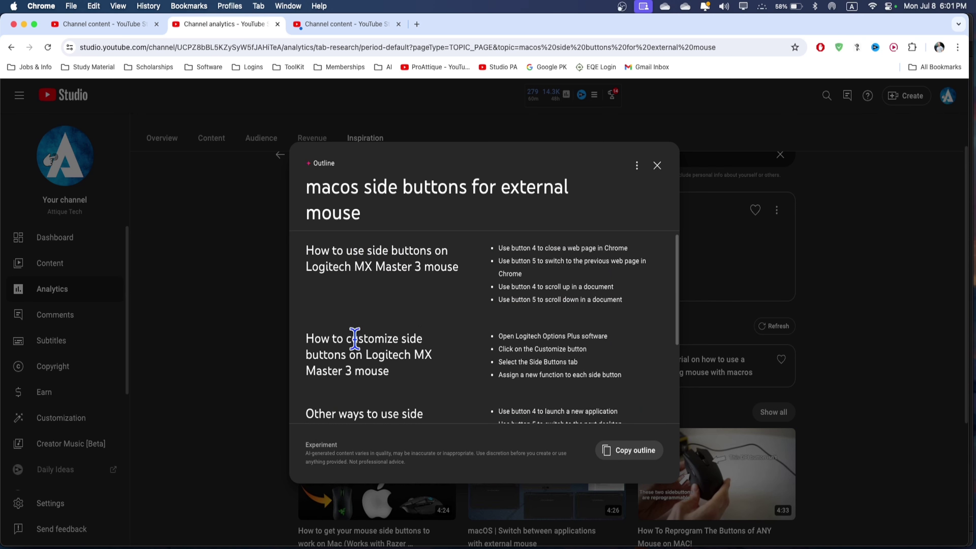
scroll(362, 330, "up", 1)
scroll(423, 354, "down", 5)
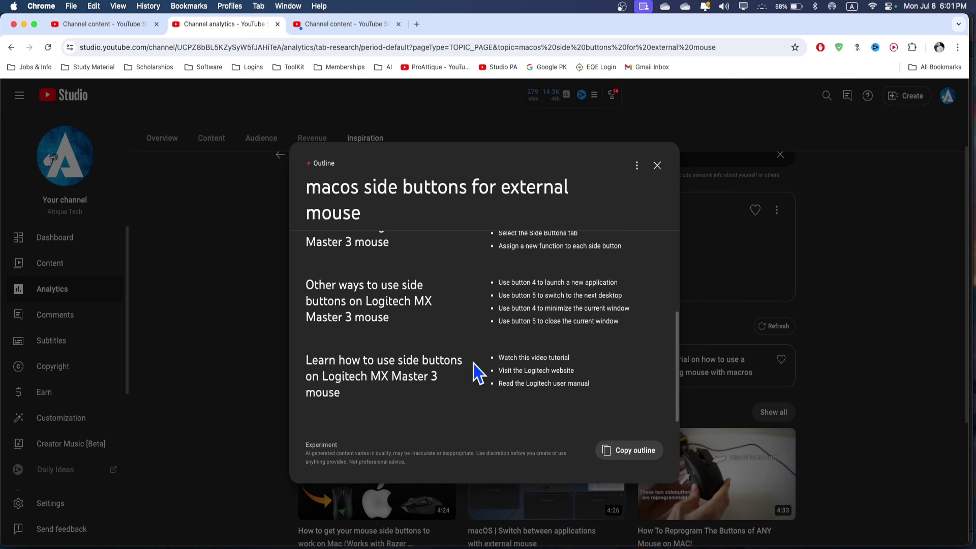
scroll(501, 403, "up", 3)
left_click(629, 450)
left_click(659, 167)
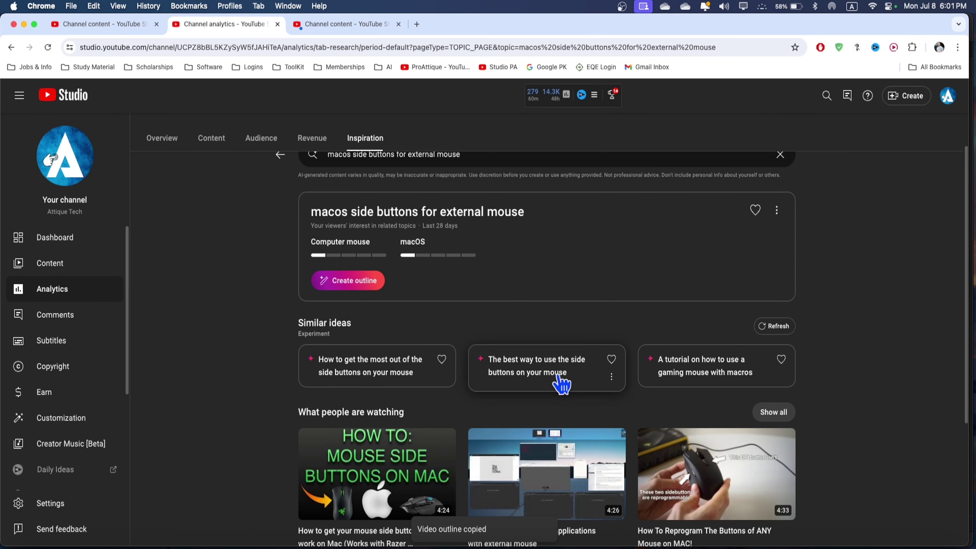
Step: Paste the copied outline into a new blank Word document
left_click(405, 545)
key("Escape")
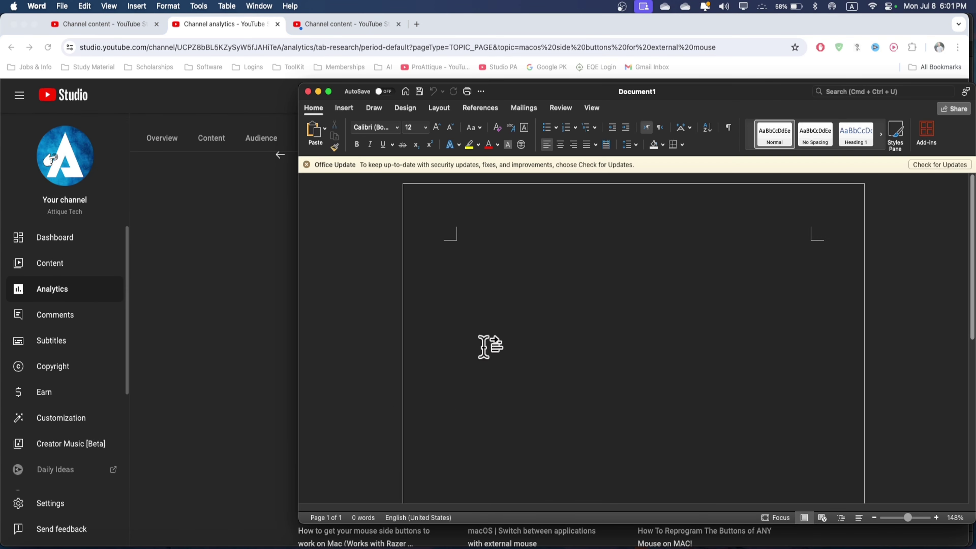
key("super+v")
scroll(618, 350, "up", 2)
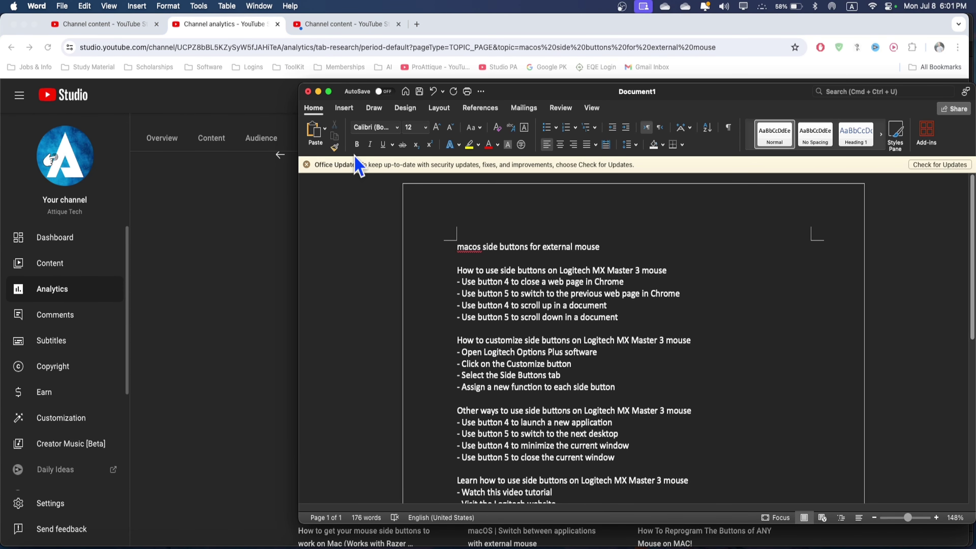
left_click(241, 180)
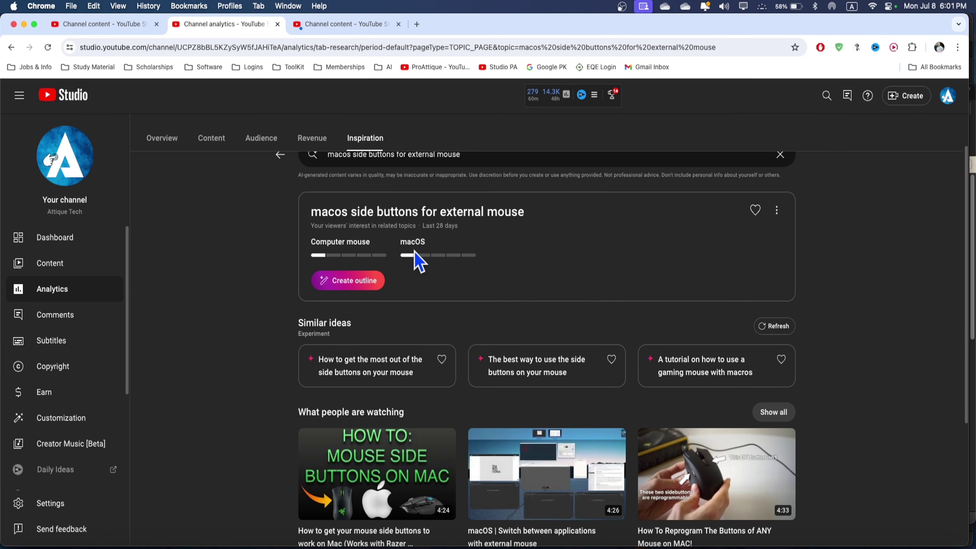
scroll(475, 283, "down", 2)
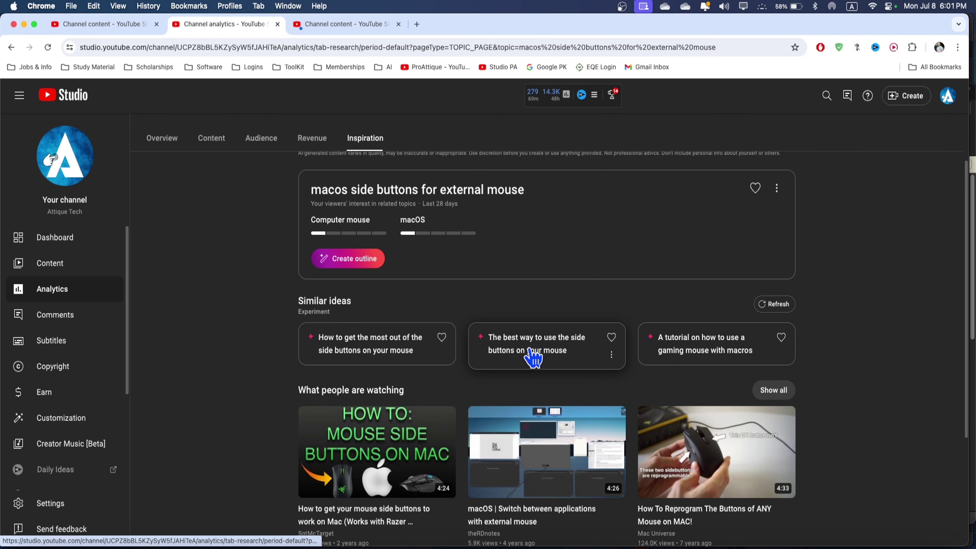
left_click(344, 24)
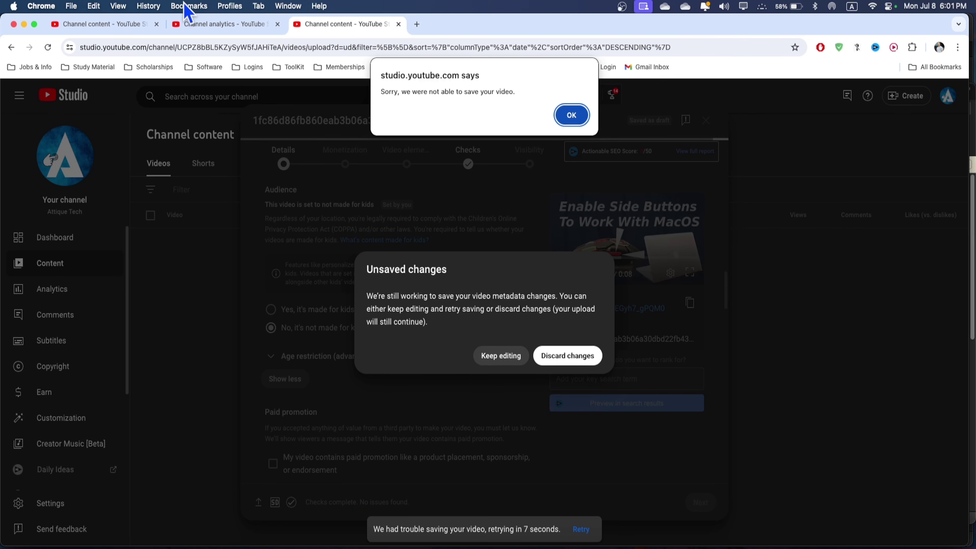
left_click(235, 24)
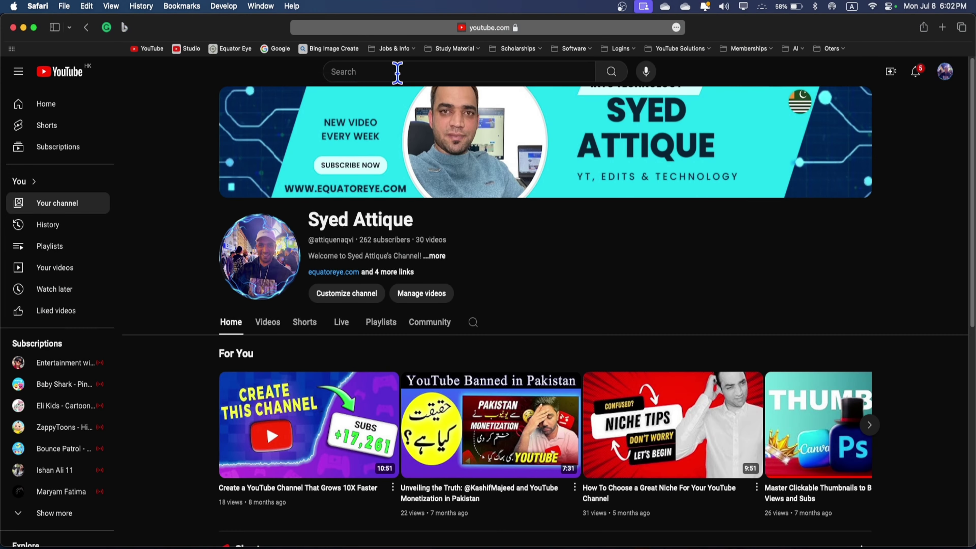
Step: Check YouTube's suggestions for 'macos side buttons for an exter', then return to Chrome
left_click(394, 70)
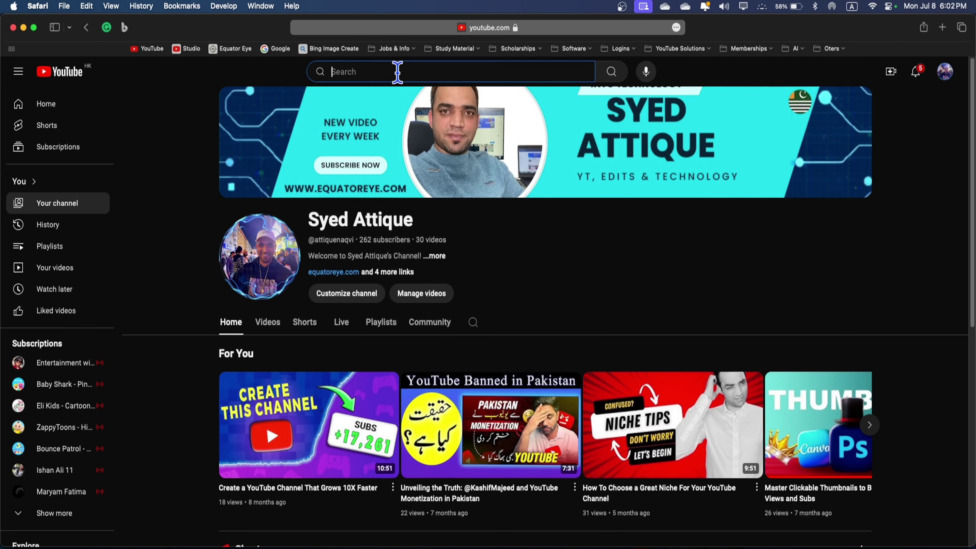
type("macos ")
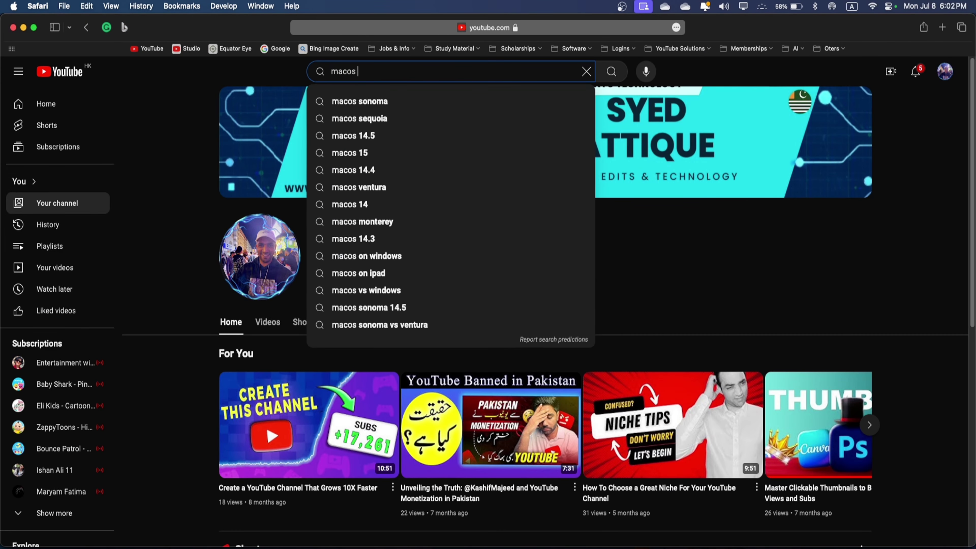
type("side buttons for")
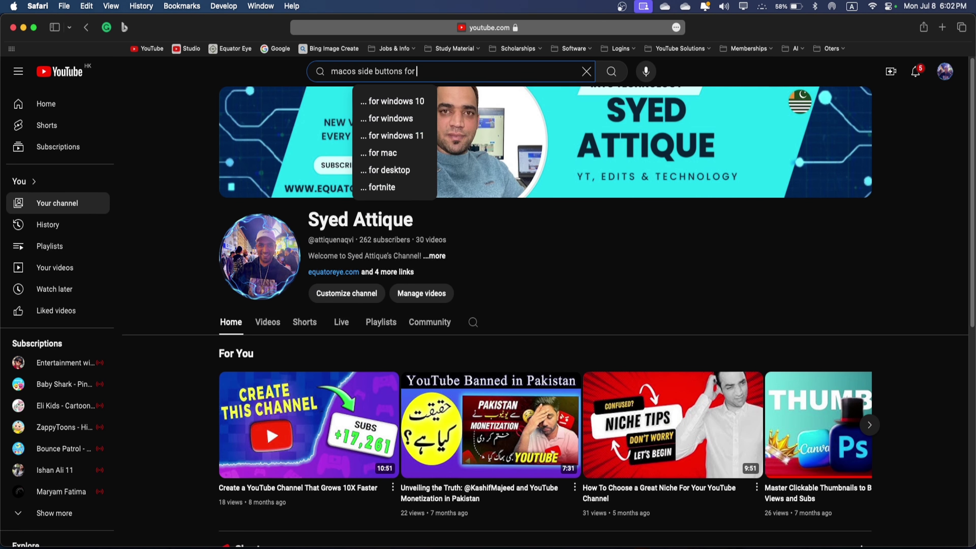
type(" an exter")
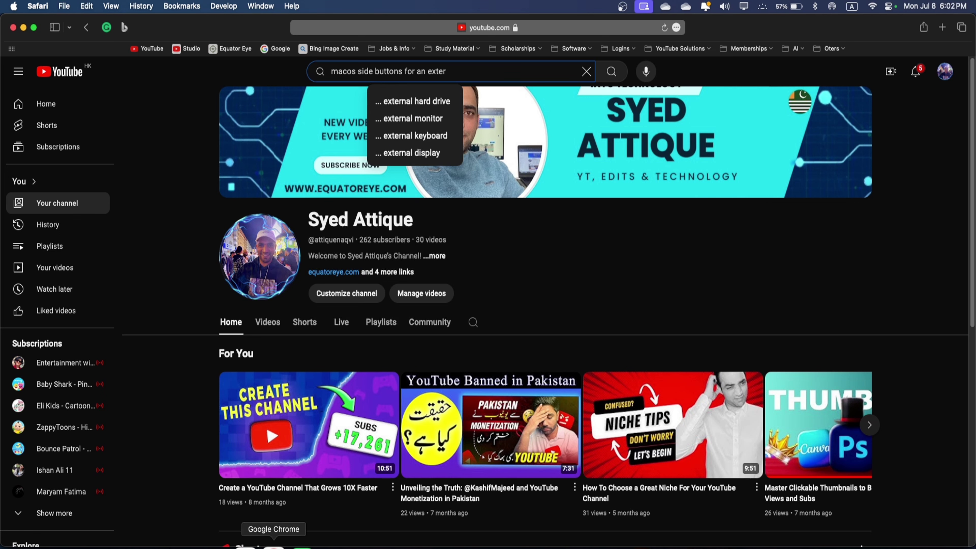
left_click(273, 542)
scroll(399, 274, "up", 3)
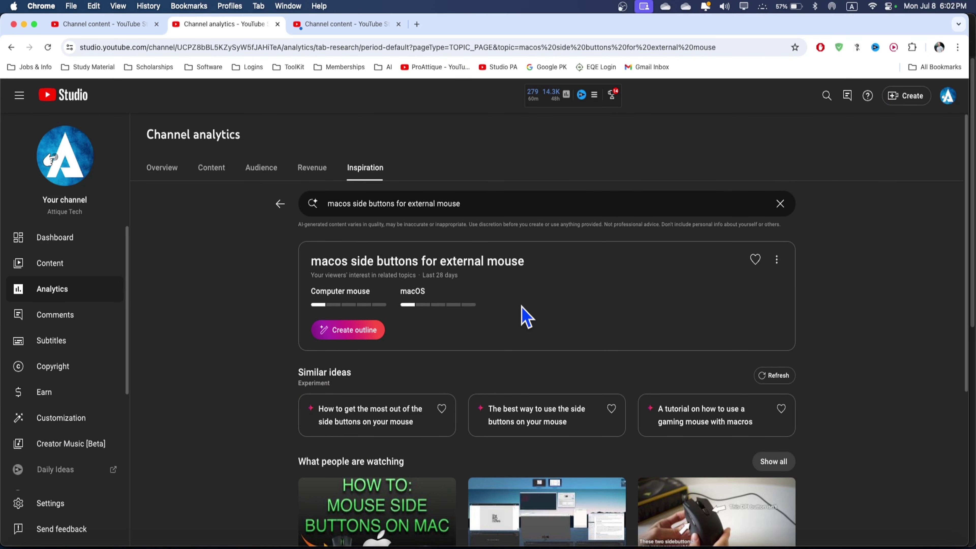
scroll(526, 317, "down", 1)
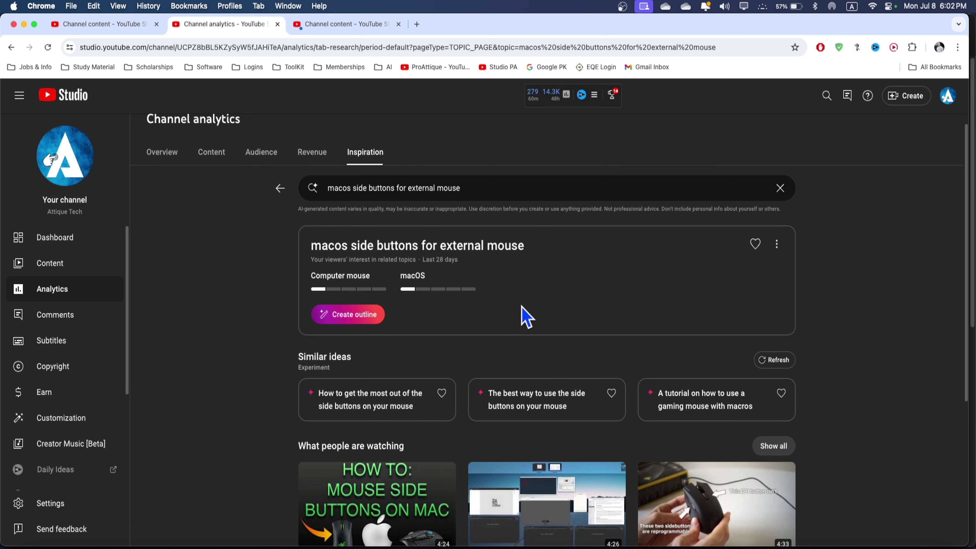
scroll(499, 324, "up", 1)
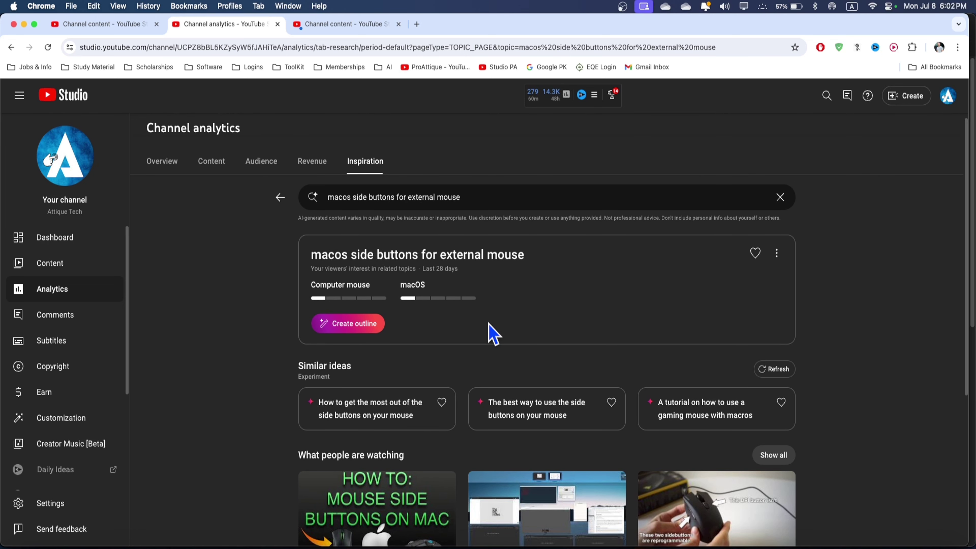
scroll(496, 328, "down", 5)
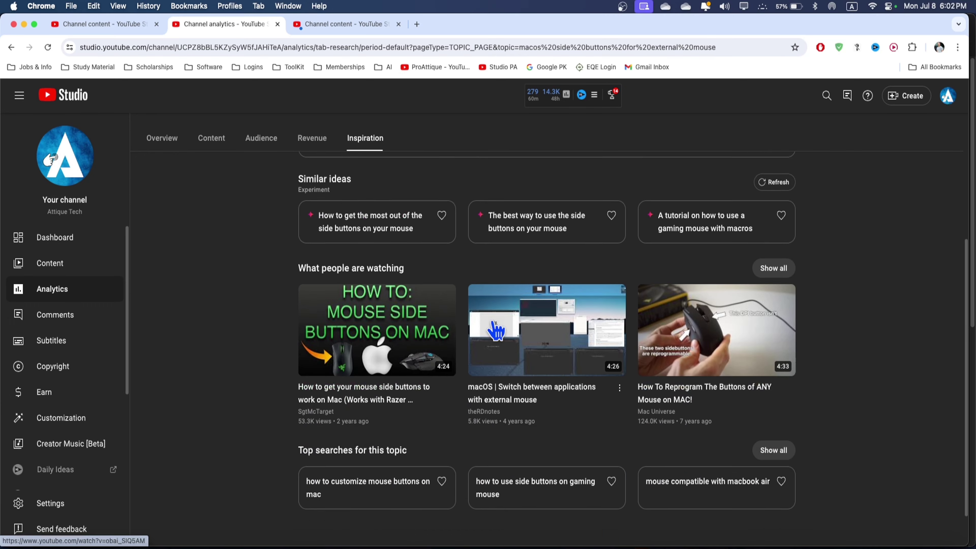
scroll(276, 348, "up", 5)
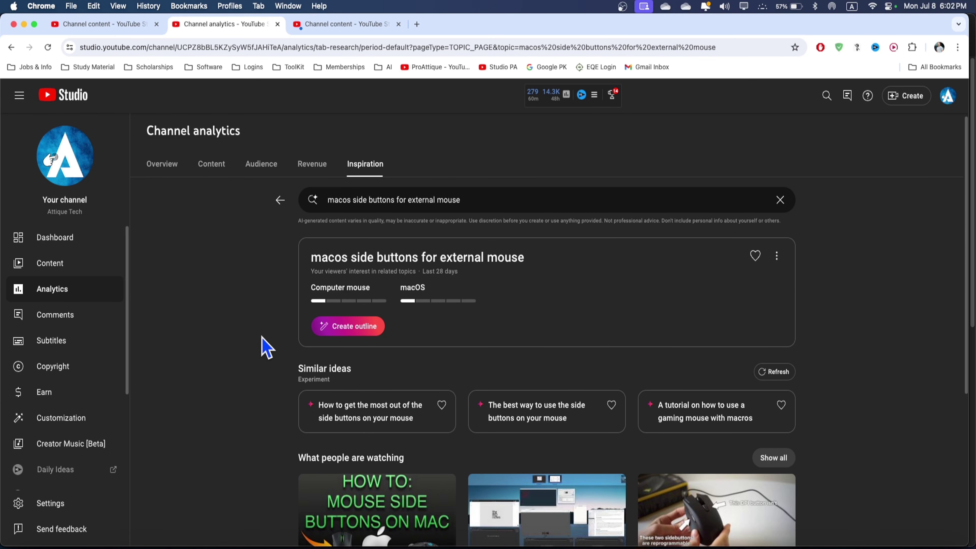